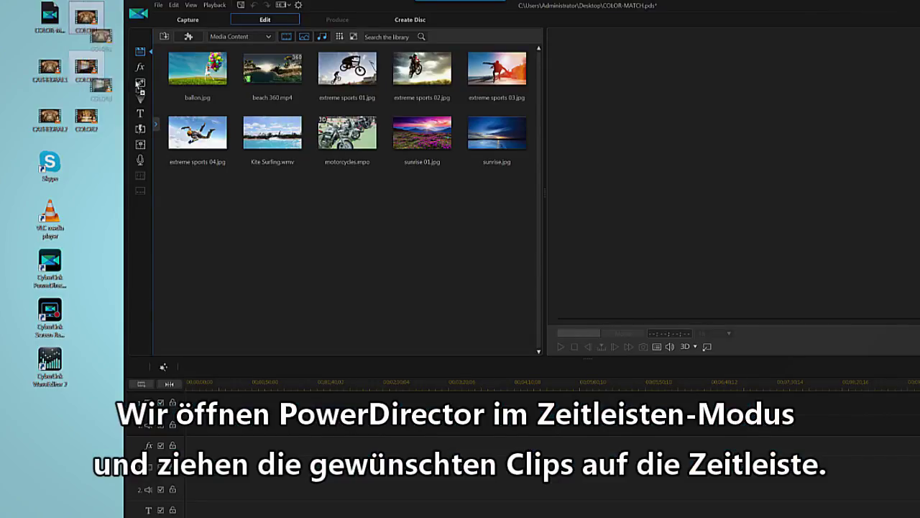
- Import COLOR1.mp4 and COLOR3.mp4 into the library and drop both at the start of video track 1
drag(320, 224, 320, 221)
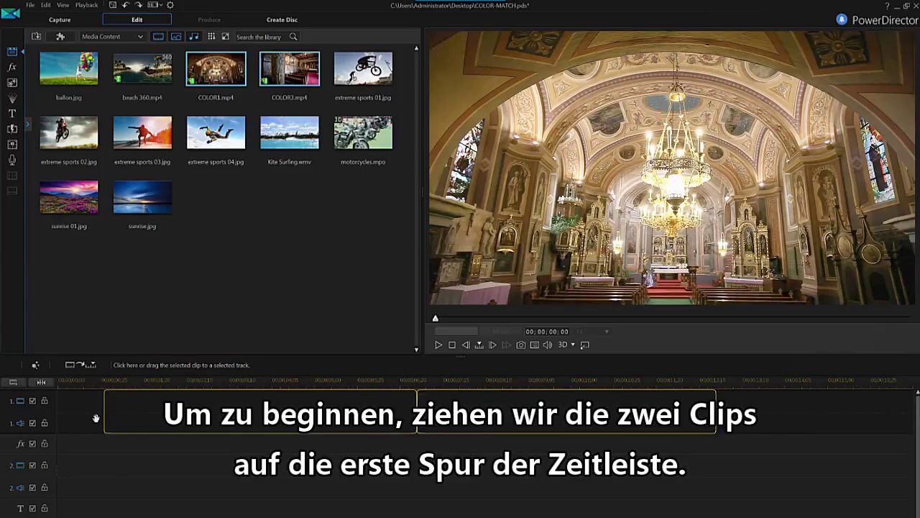
drag(52, 408, 58, 412)
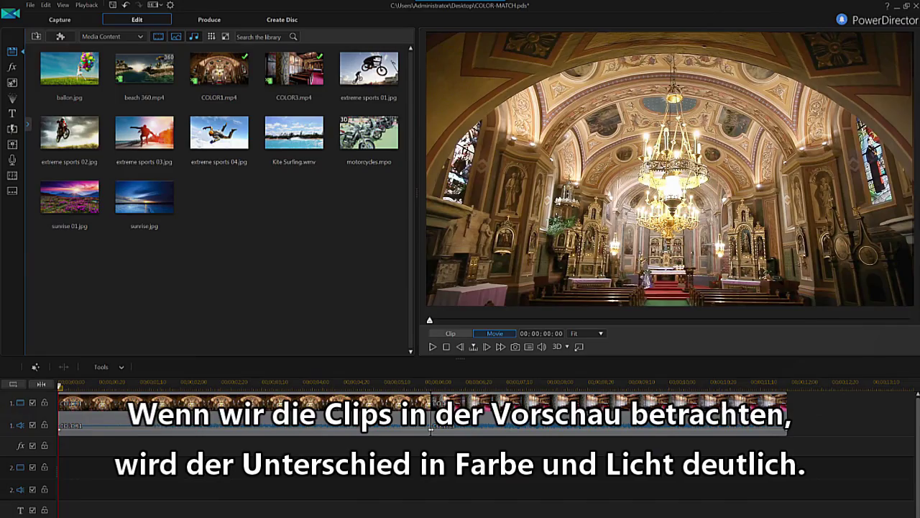
- Enable Color Match in Fix / Enhance for the first church clip and open the Color Match window
click(232, 407)
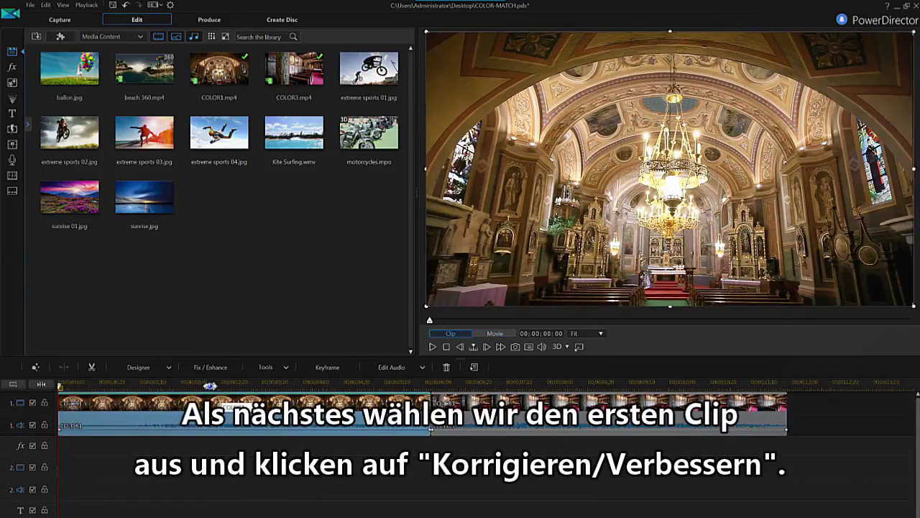
click(197, 369)
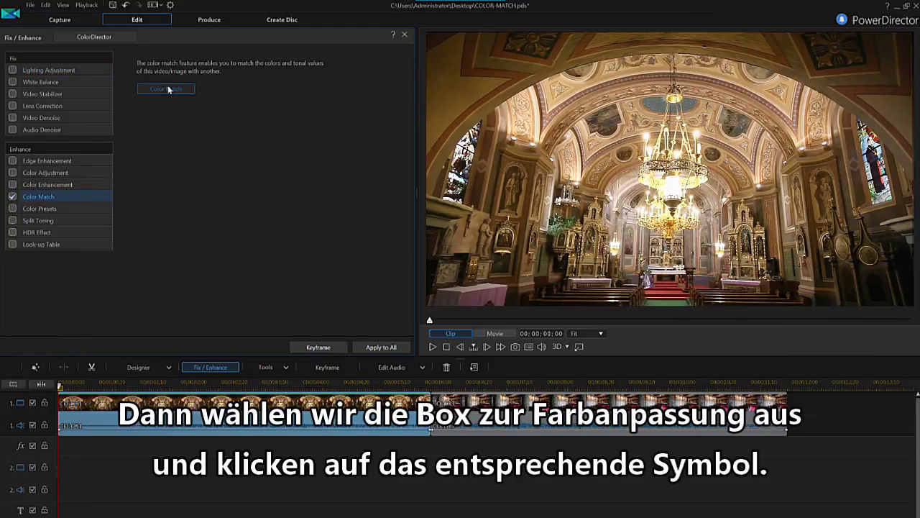
click(169, 89)
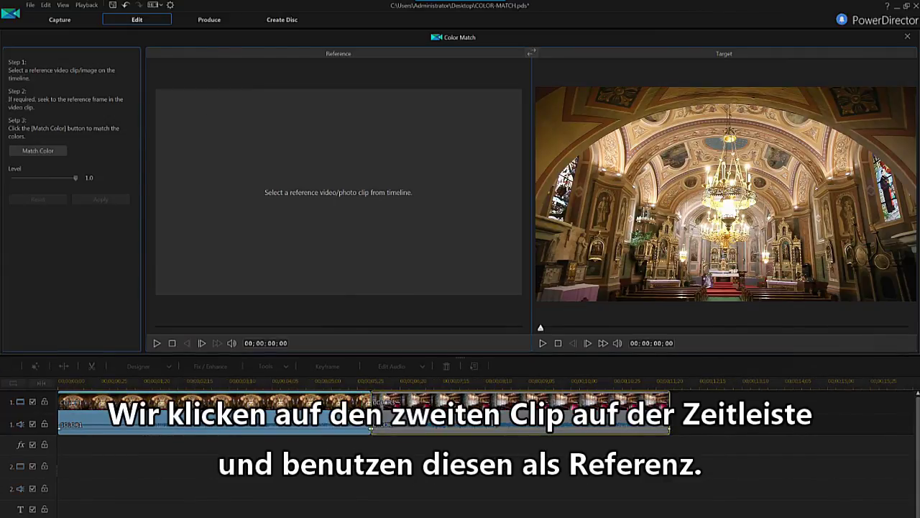
- Load the painted wooden church clip as Reference, swapping Reference and Target once and back
click(517, 406)
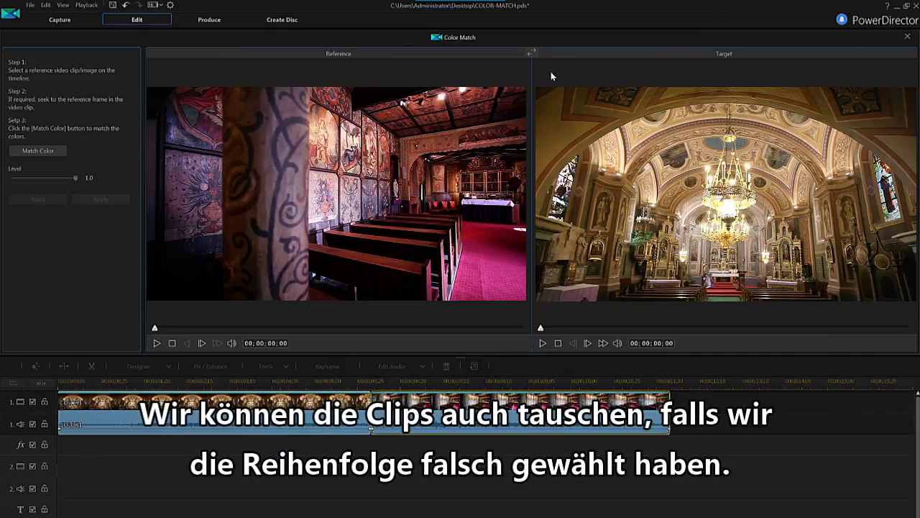
click(532, 54)
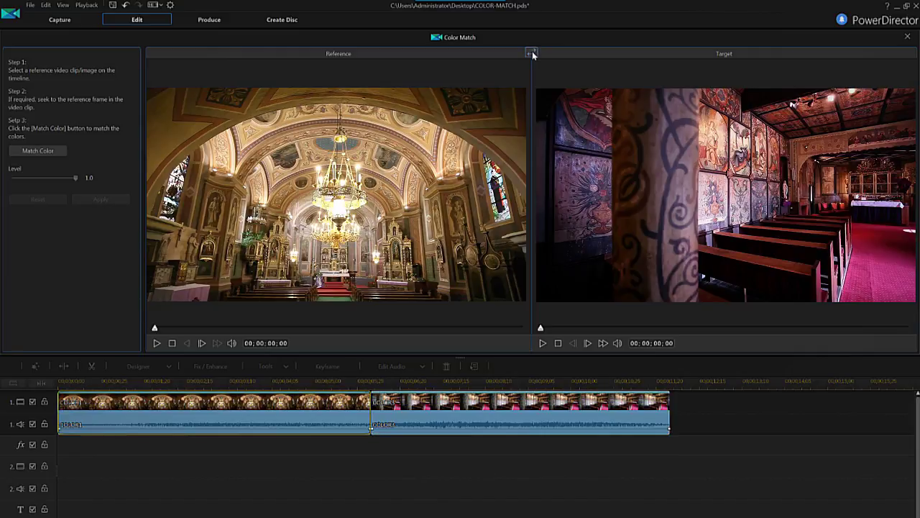
click(532, 54)
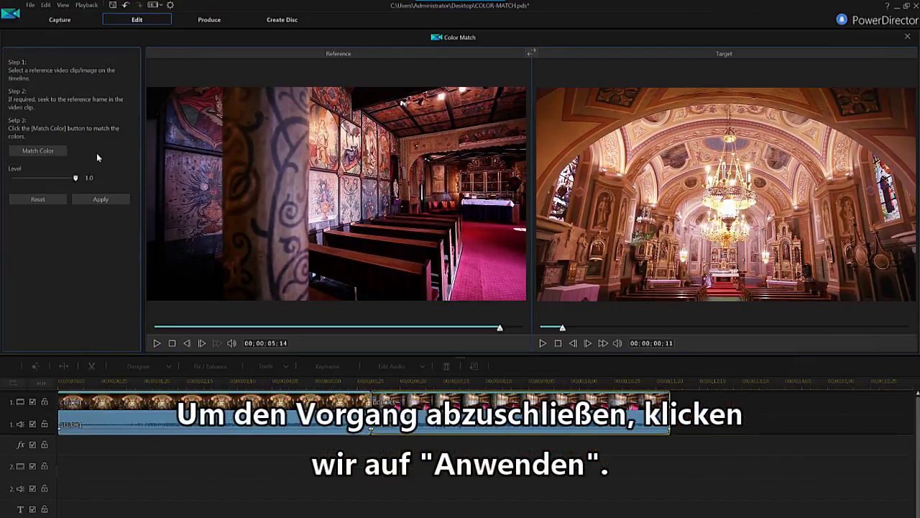
- Run Match Color so the baroque clip takes the reference clip's warmer tones, and apply it
click(117, 201)
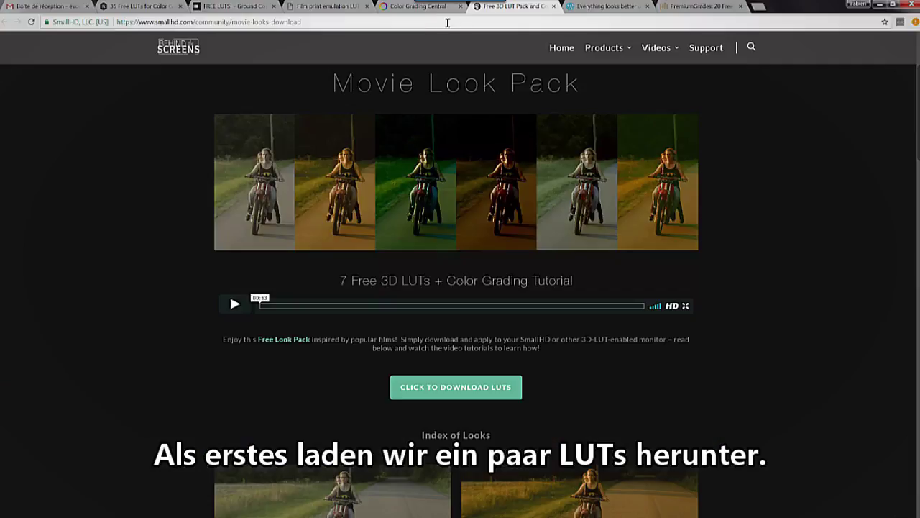
- Browse the Color Grading Central, Ground Control and 35 Free LUTs pages in Chrome
click(413, 8)
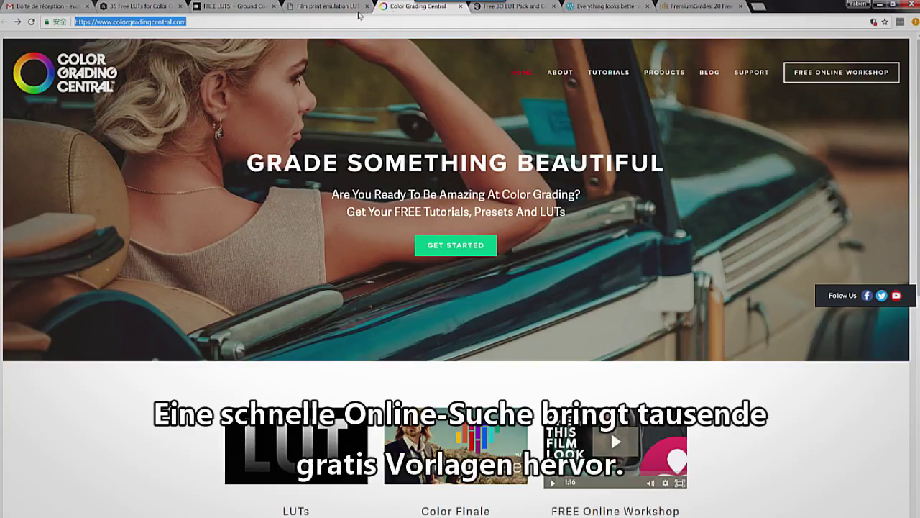
click(230, 7)
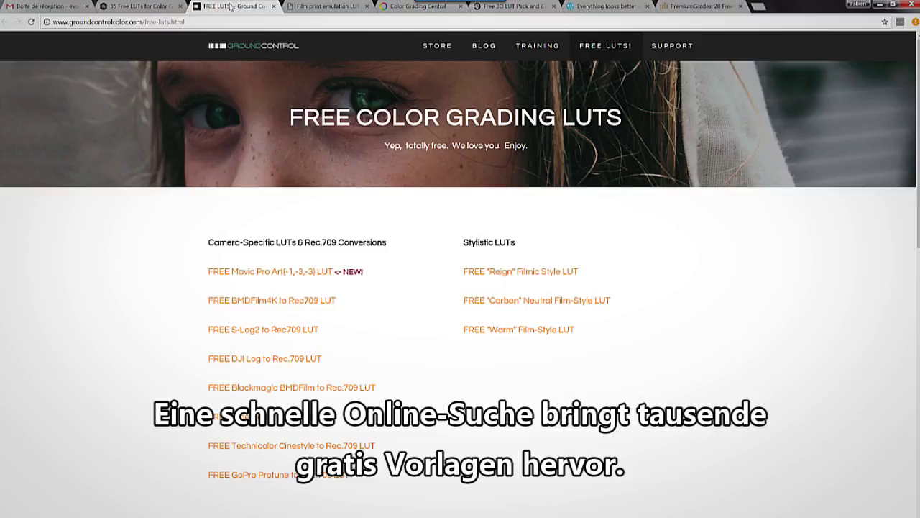
click(152, 7)
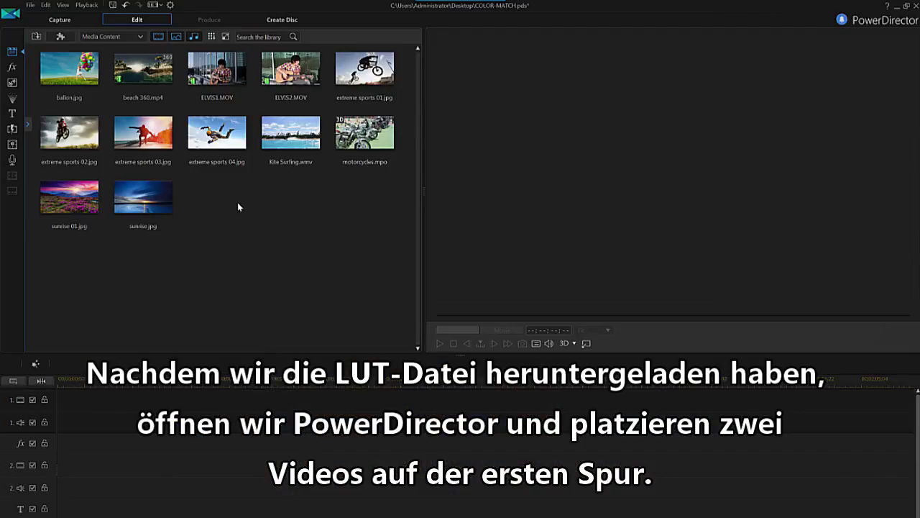
- Put ELVIS1.MOV and ELVIS2.MOV on track 1 and play from 00:00:53:24 to compare them
click(210, 74)
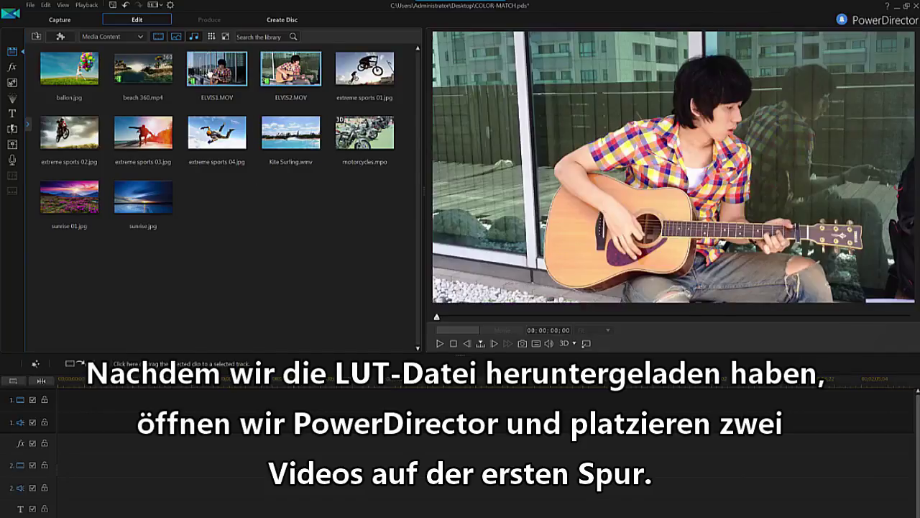
drag(221, 299, 71, 381)
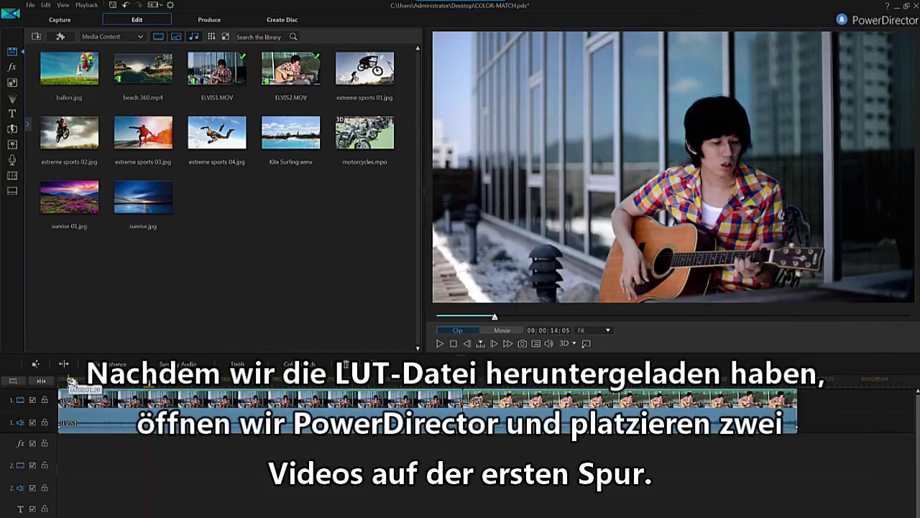
click(405, 381)
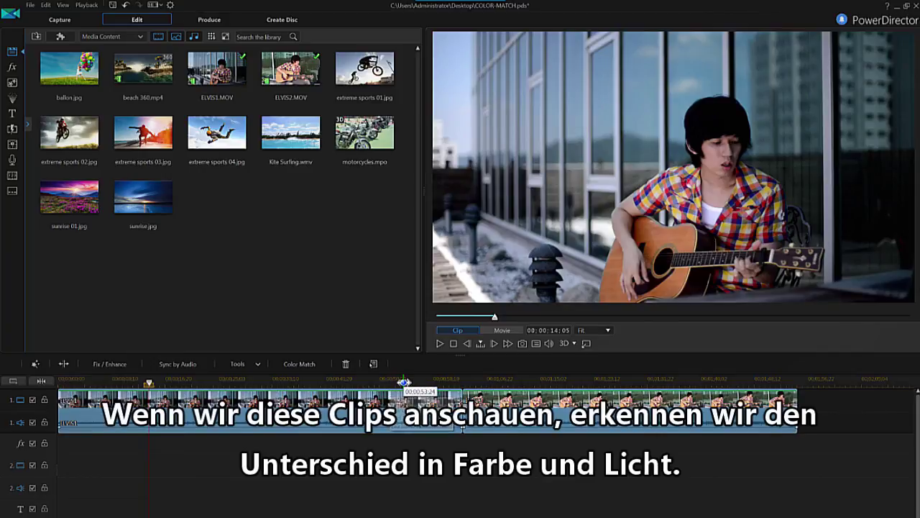
key(space)
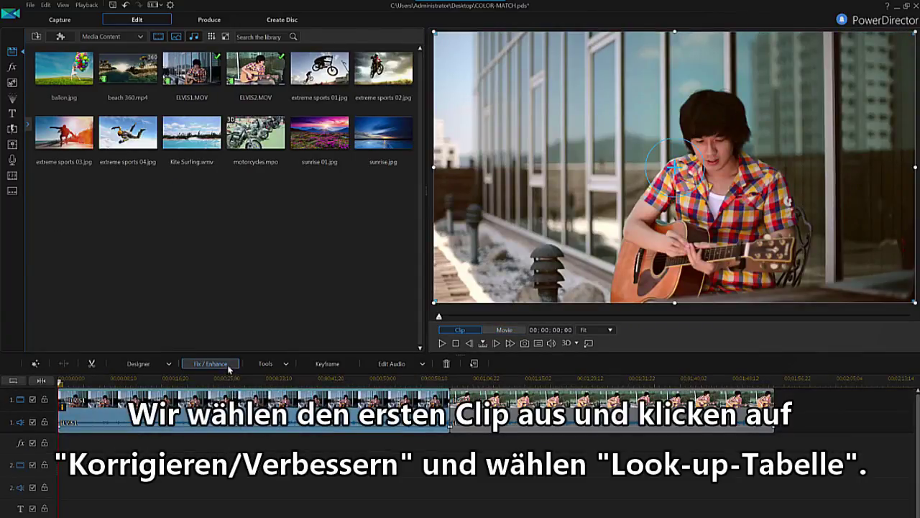
- Enable Look-up Table on the first ELVIS clip and load Dual_tone.3dl from the LUTs folder
click(227, 367)
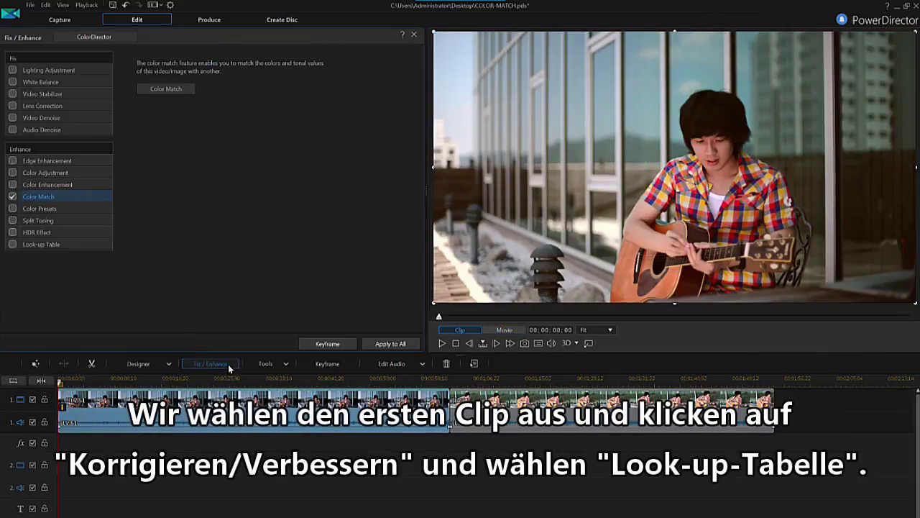
click(12, 245)
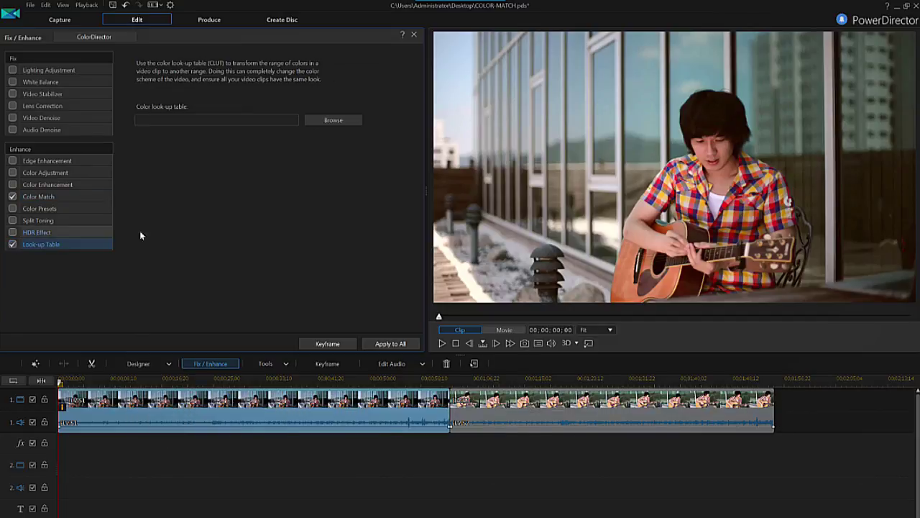
click(349, 122)
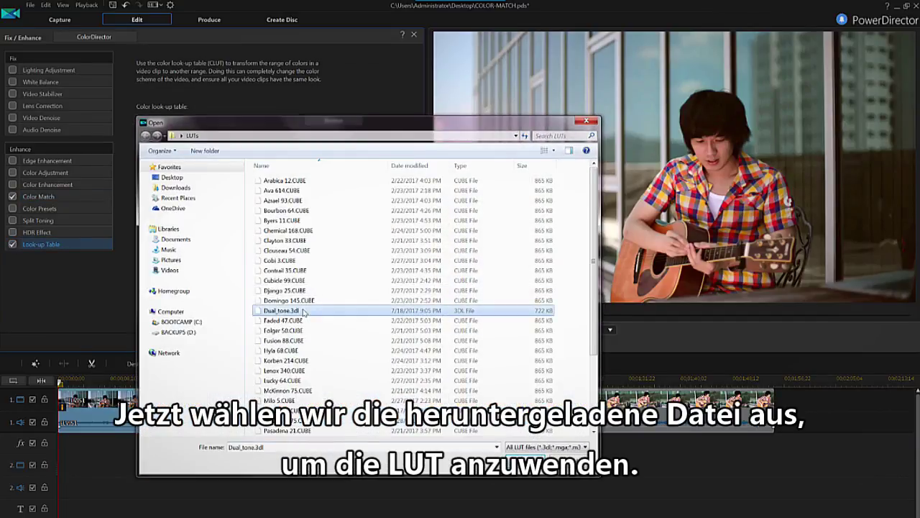
click(525, 459)
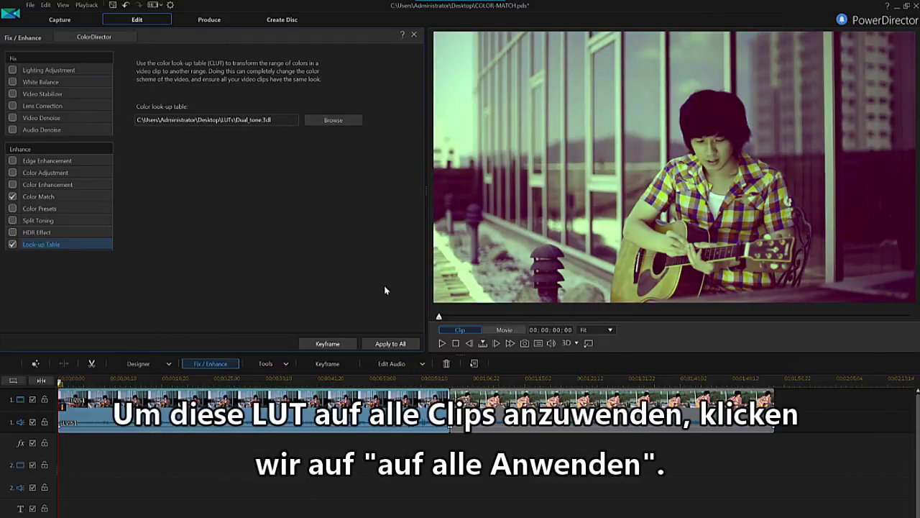
- Use Apply to All to extend the Dual_tone LUT to both ELVIS clips
click(414, 345)
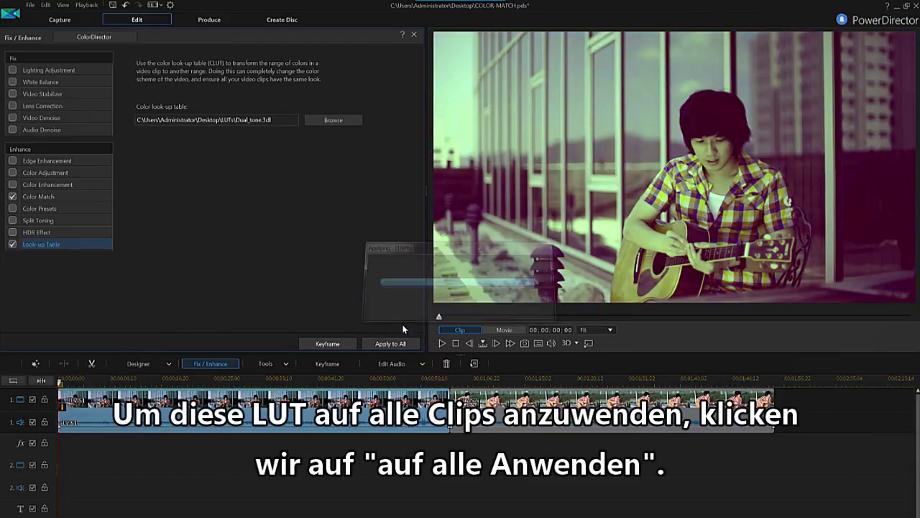